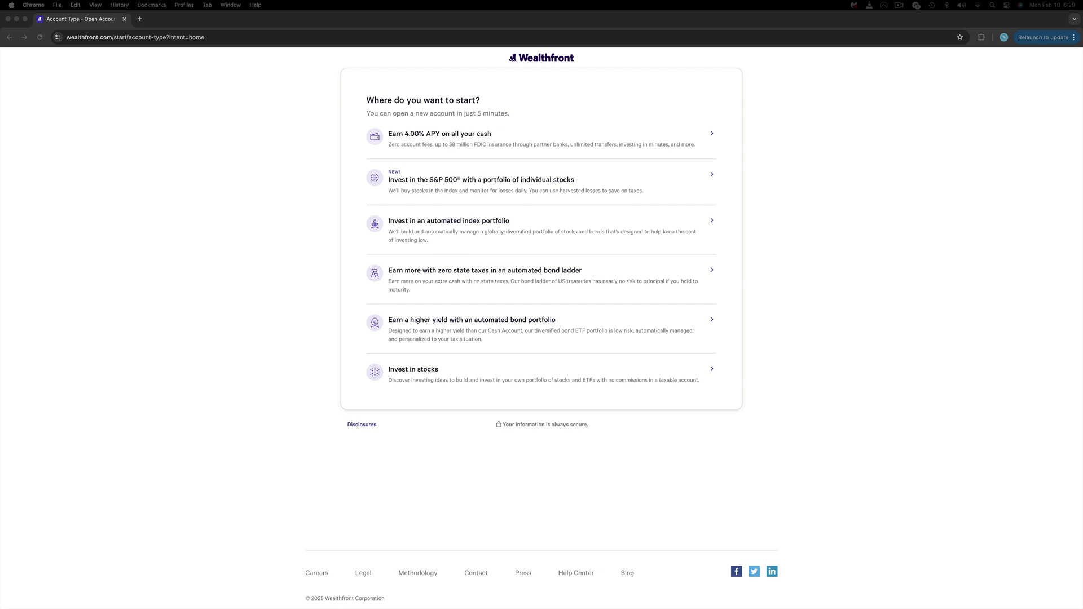
- Choose Invest in stocks as the account type and submit the U.S. mobile number for verification
click(472, 374)
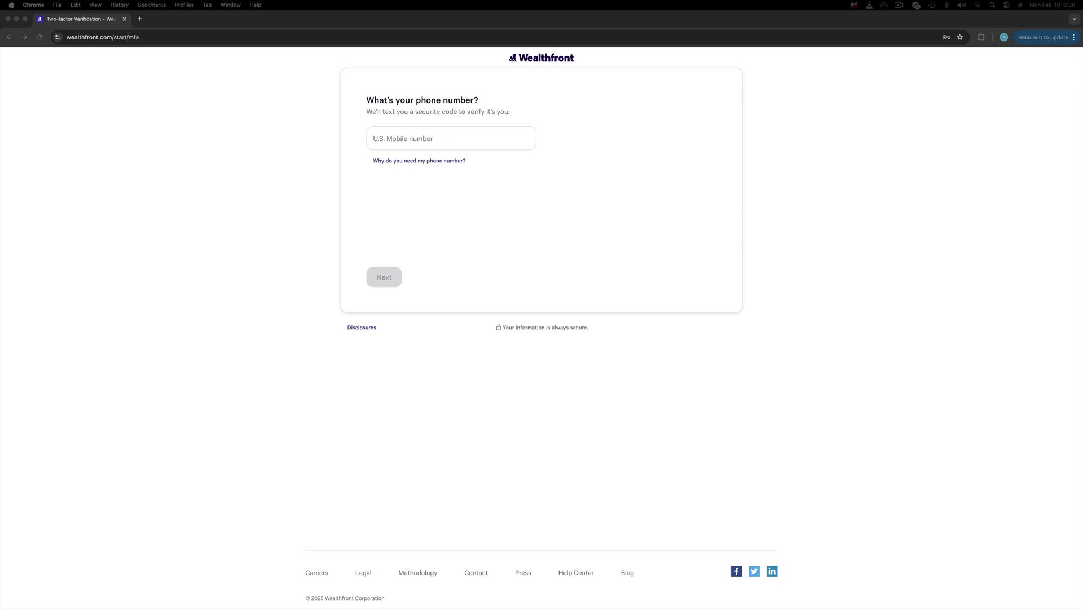
click(404, 137)
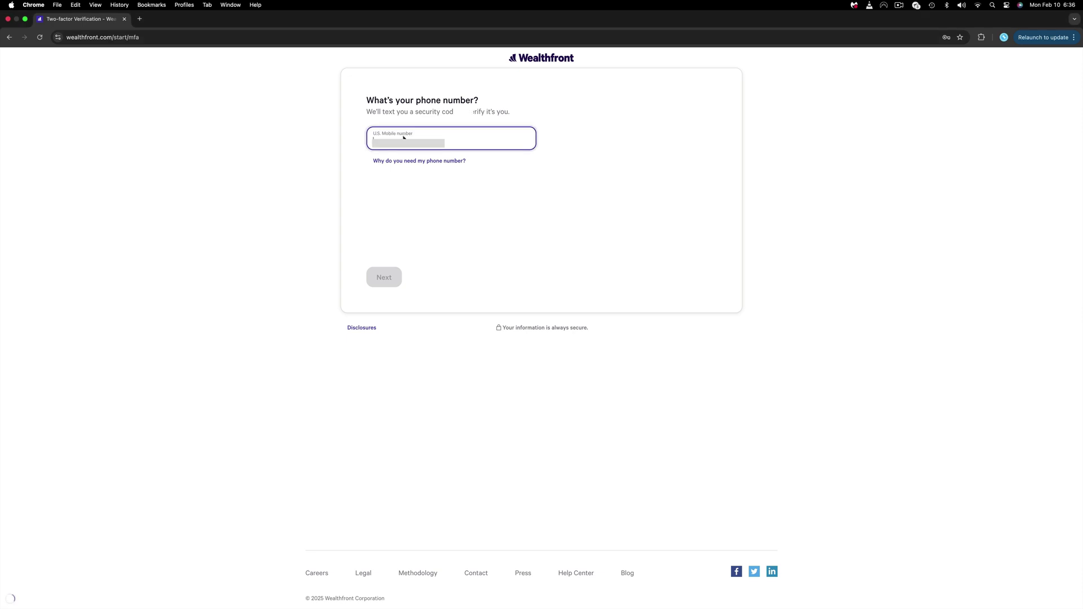
click(377, 277)
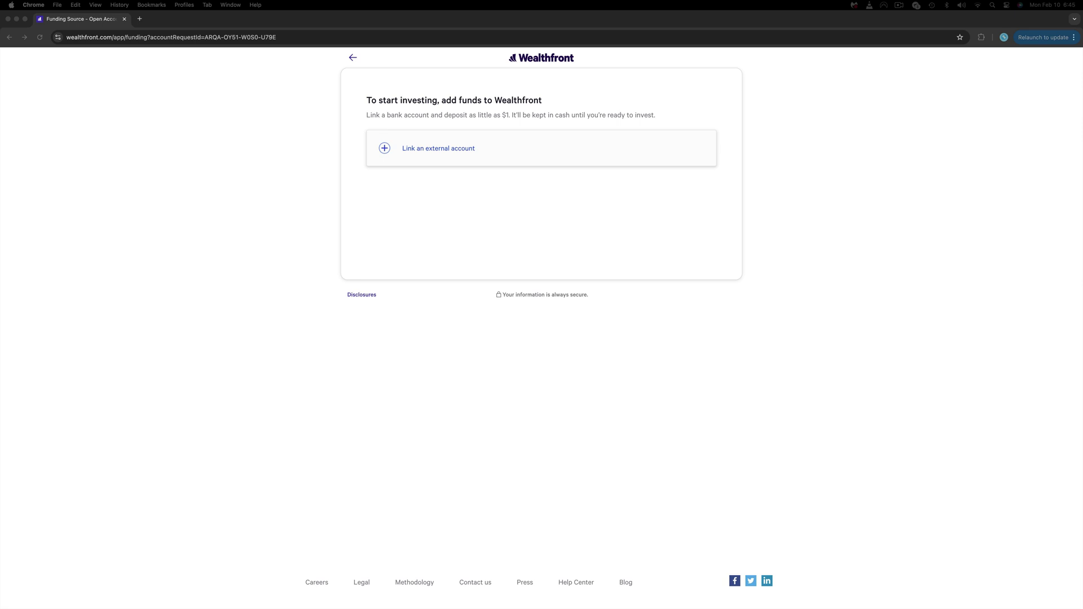
- Link a Capital One checking account as an external account and select it as the funding source
click(451, 150)
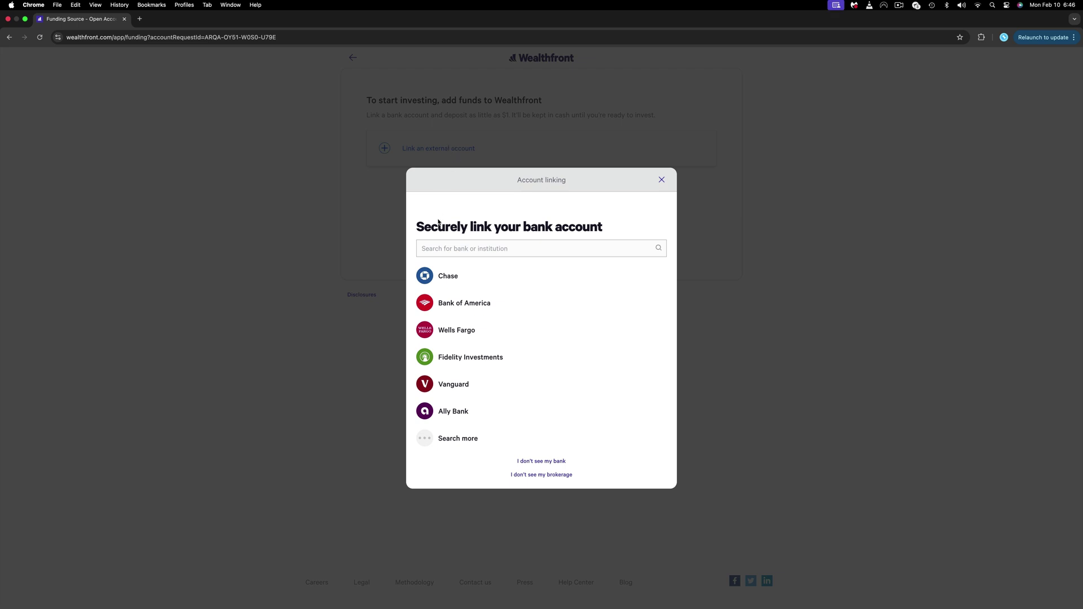
click(448, 251)
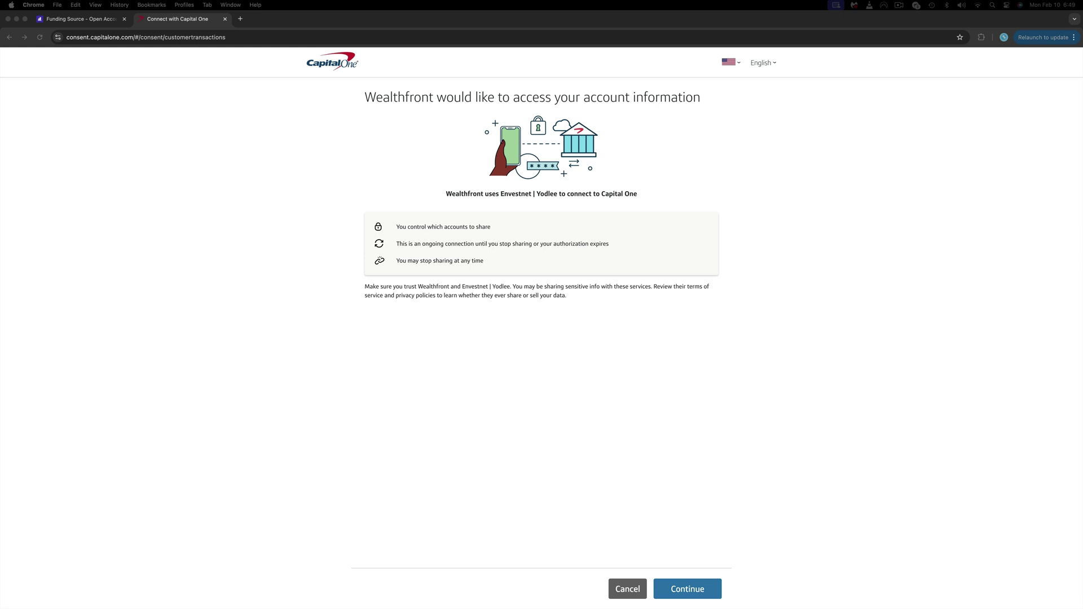
key(Return)
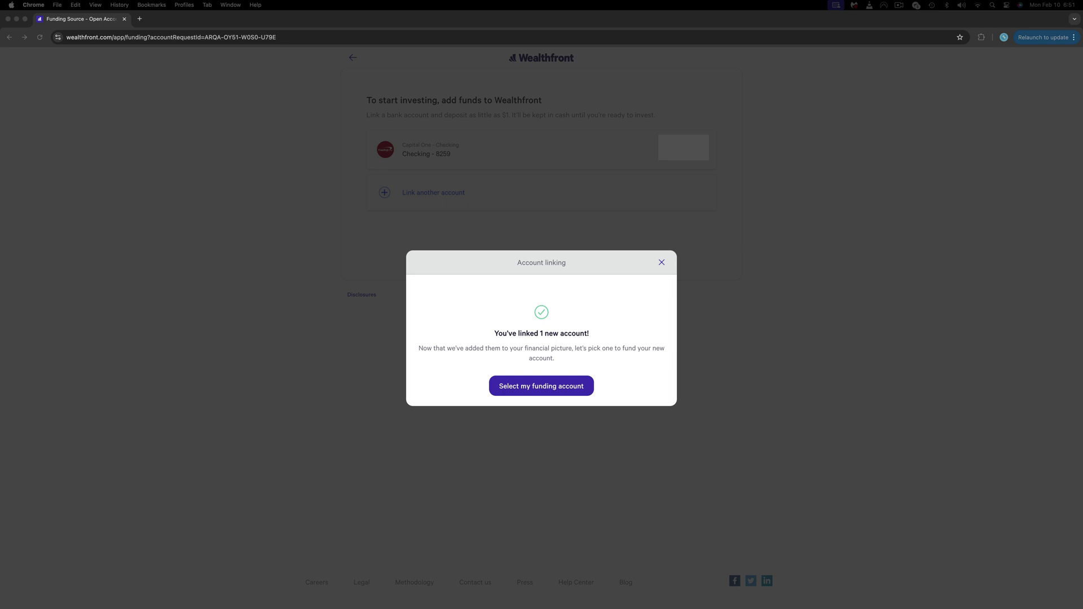
click(466, 151)
click(466, 151)
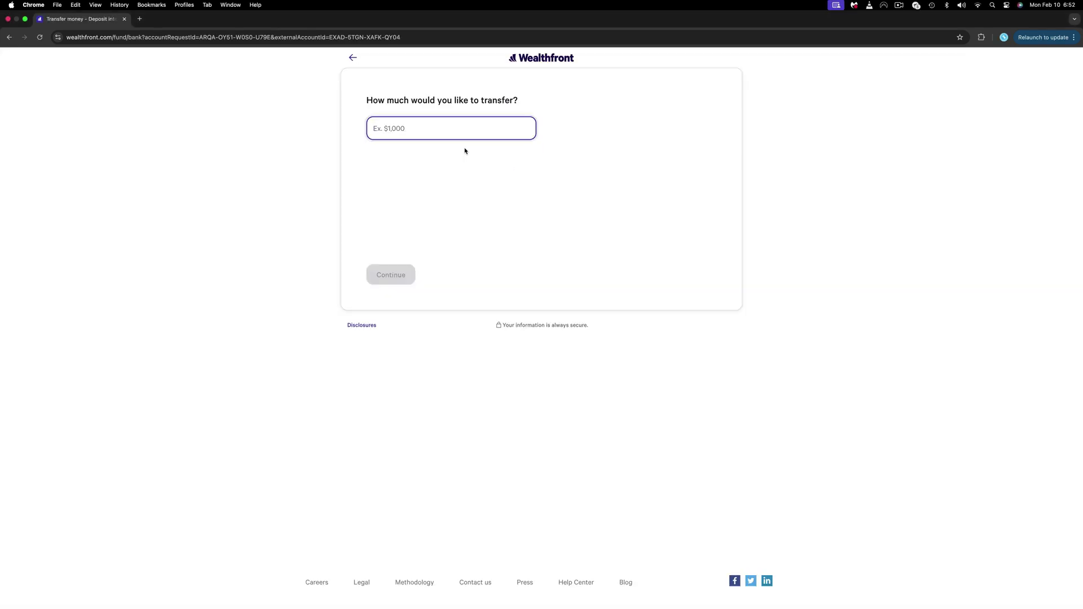
- Set the initial transfer to $30 and submit the reviewed application to open the account
text(30)
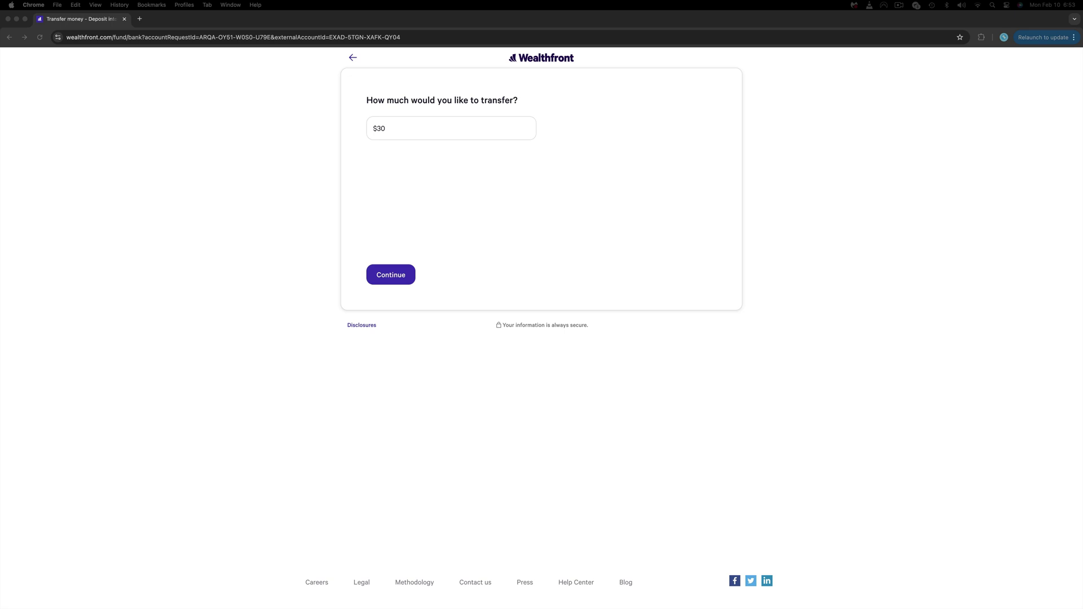
click(400, 277)
click(400, 278)
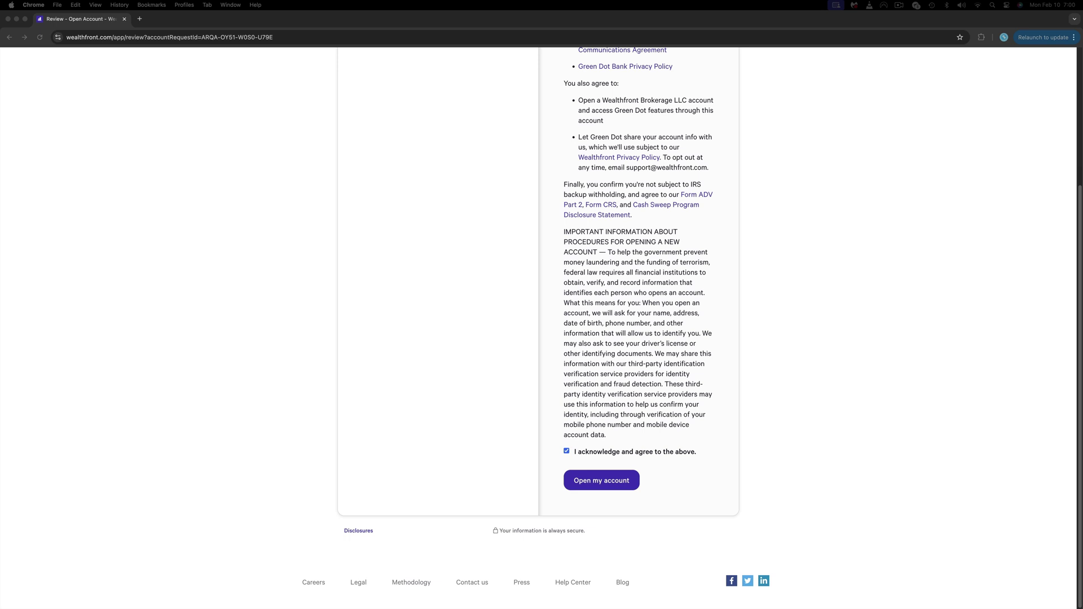
click(603, 487)
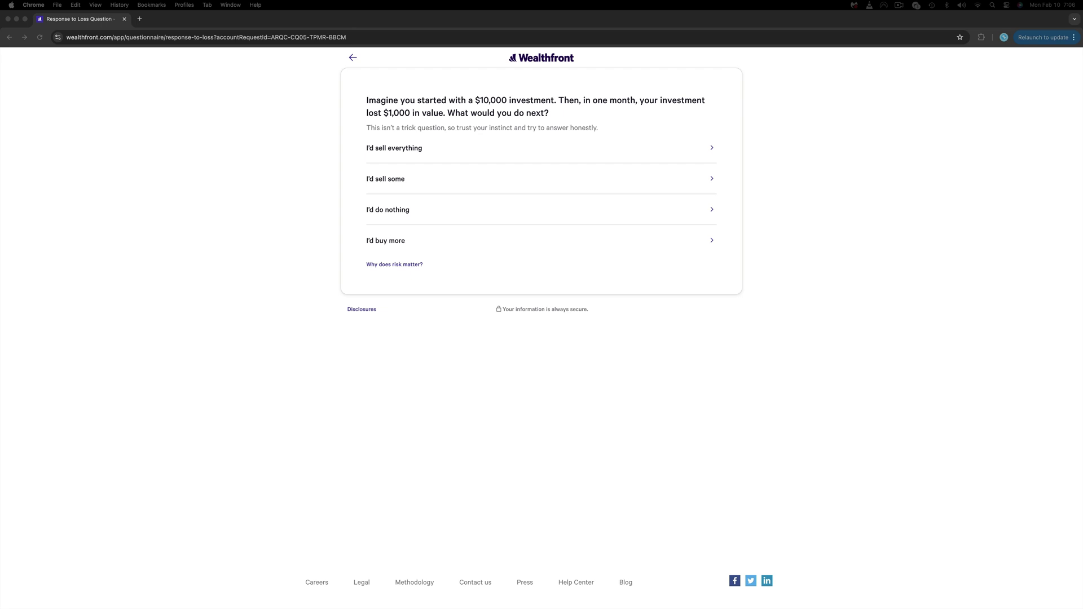
- Read the risk question about a $10,000 investment losing $1,000 in one month, highlighting its text
click(377, 100)
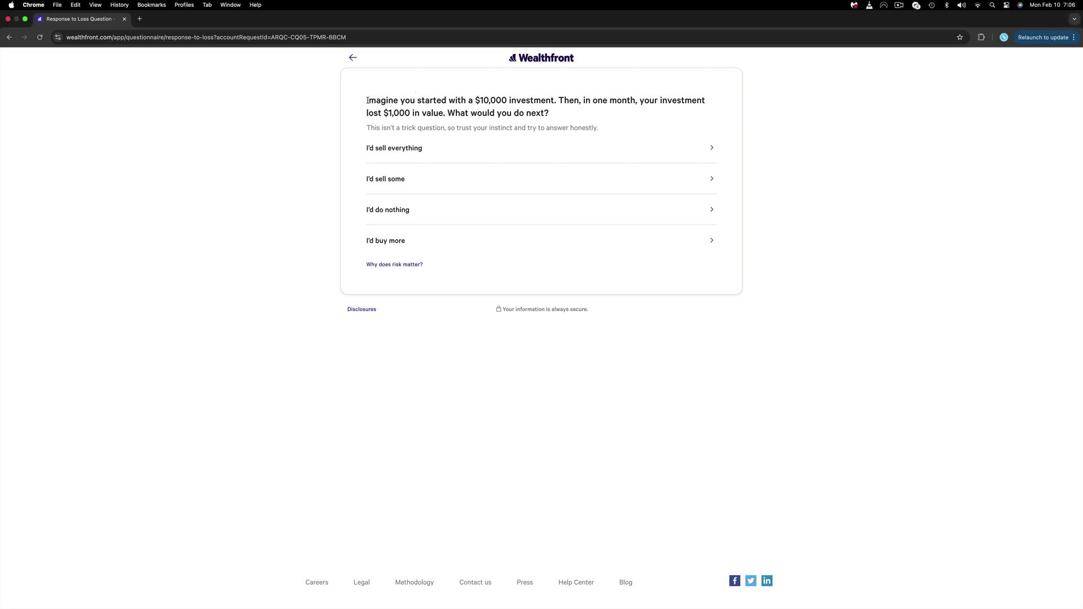
drag(368, 100, 592, 118)
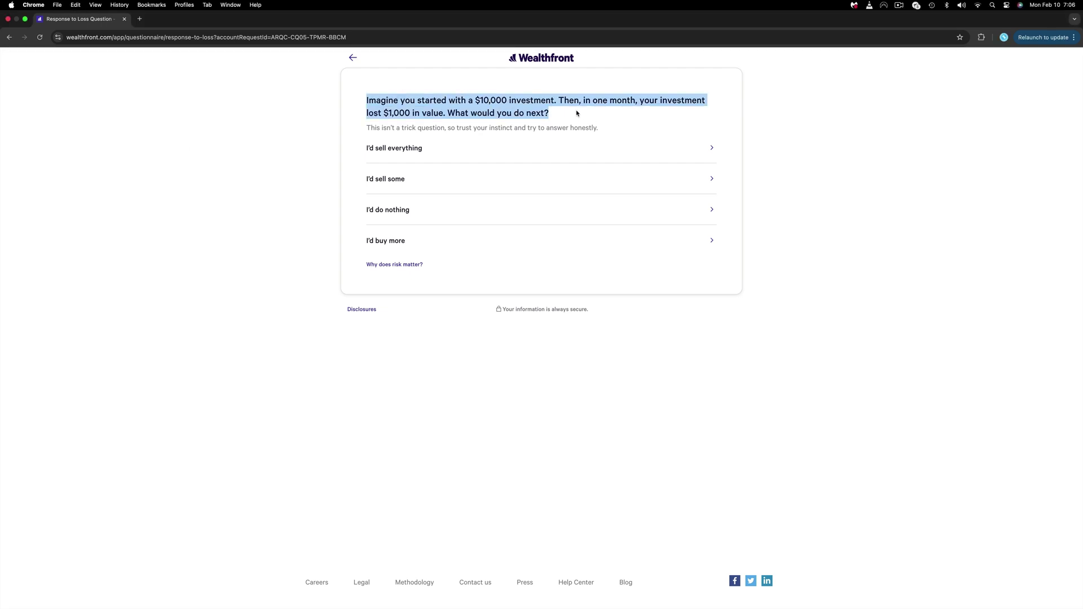
click(302, 142)
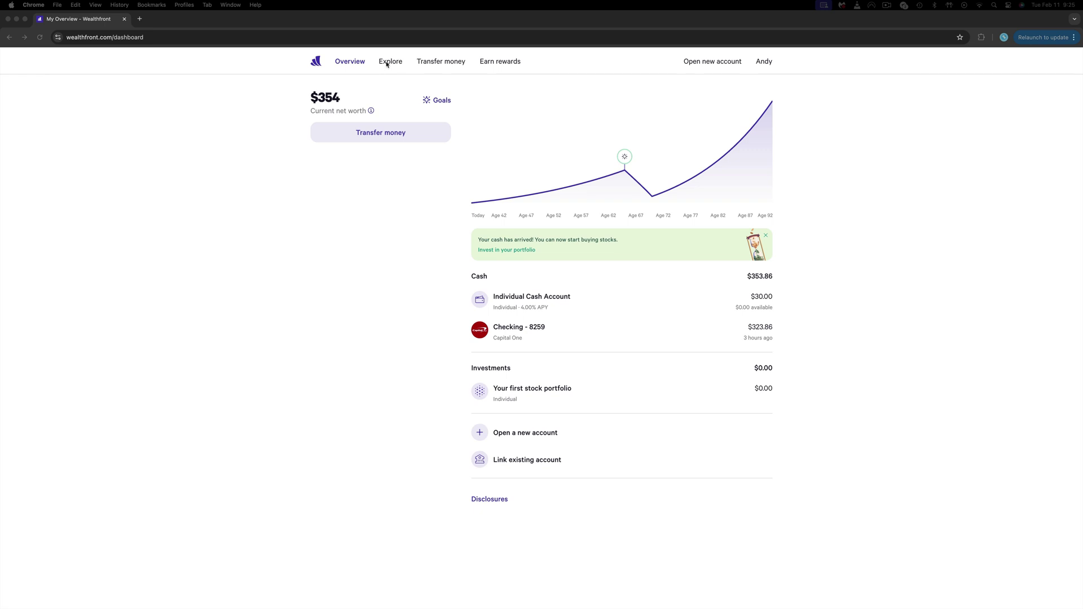
- Search the Explore page for SCHD and open the Schwab US Dividend Equity ETF's details
click(391, 67)
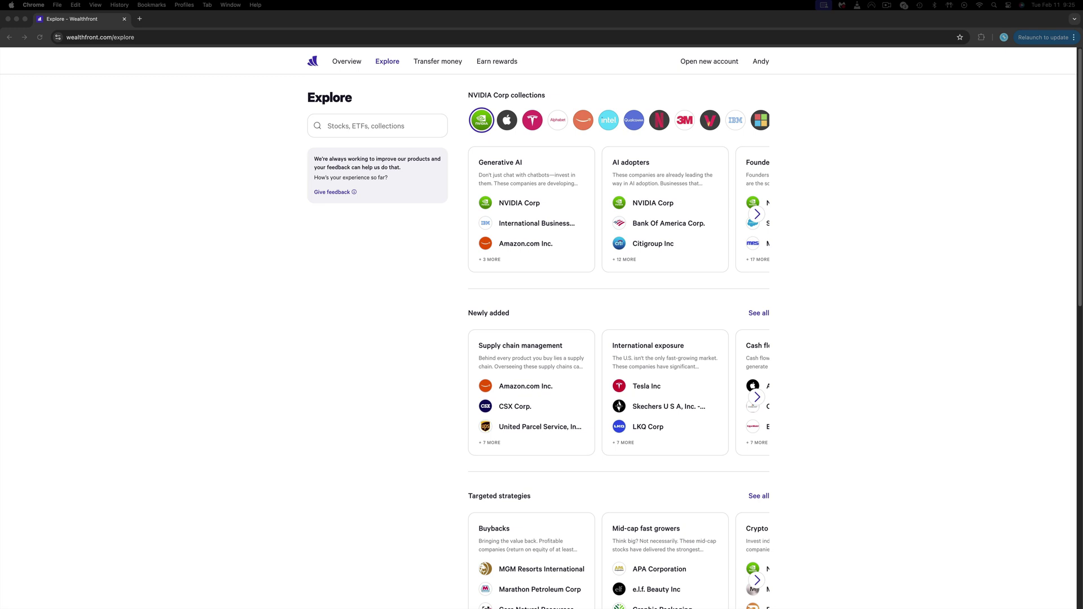
click(377, 126)
text(SCHD)
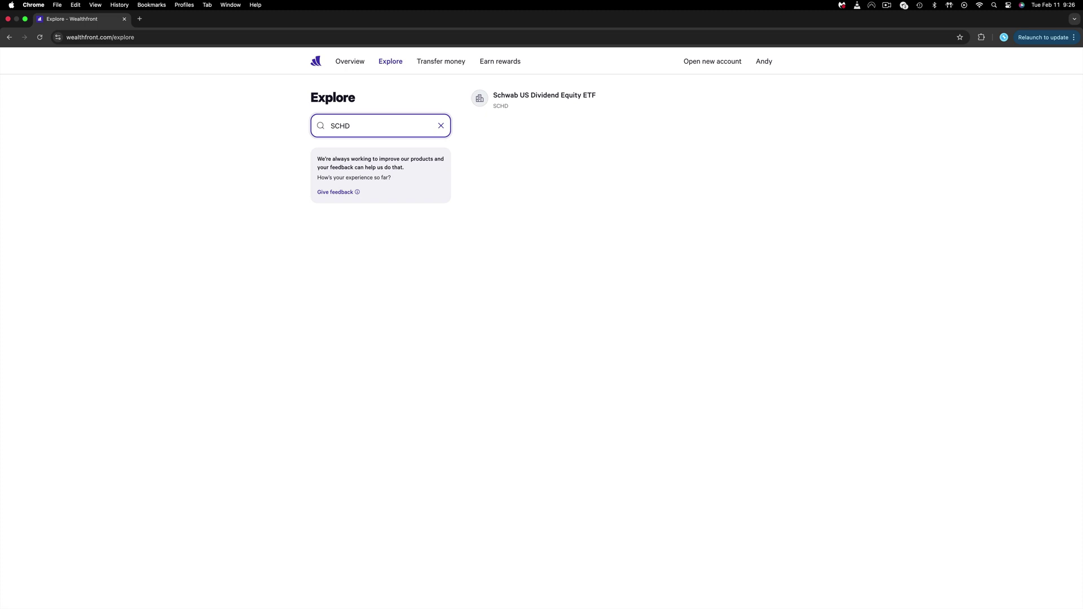
click(546, 105)
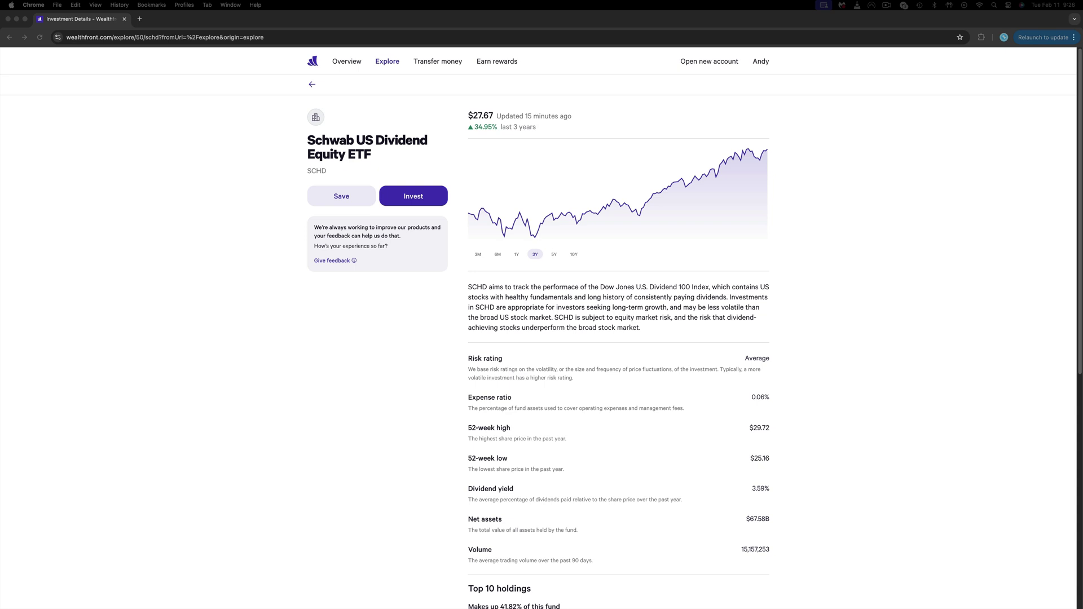
- Review the fund's details and invest $10 from the Individual Cash Account, placing SCHD in Your first stock portfolio
scroll(237, 428, down, 10)
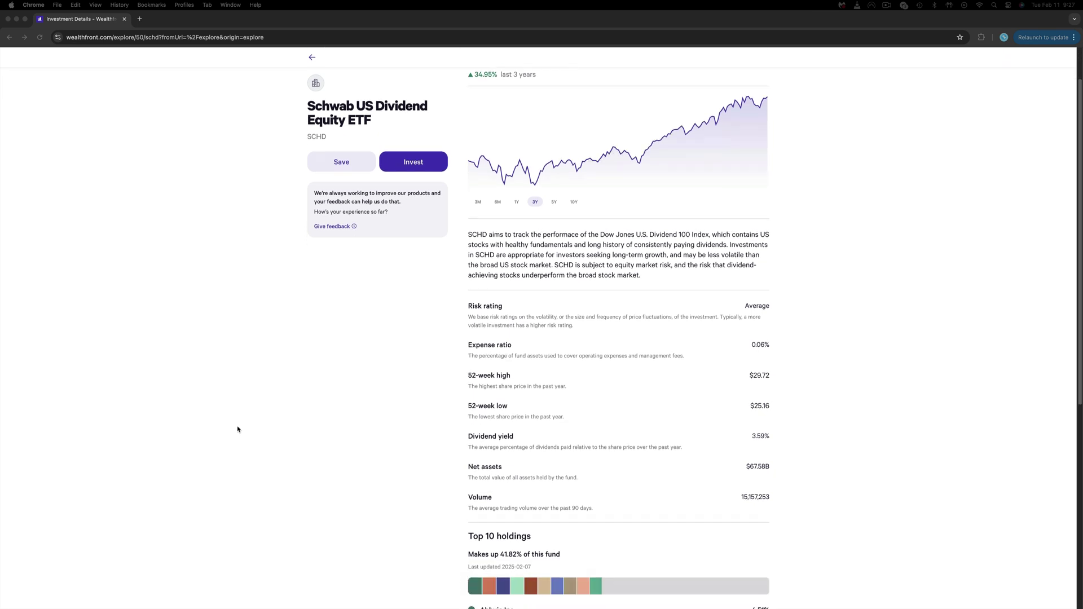
scroll(238, 429, down, 3)
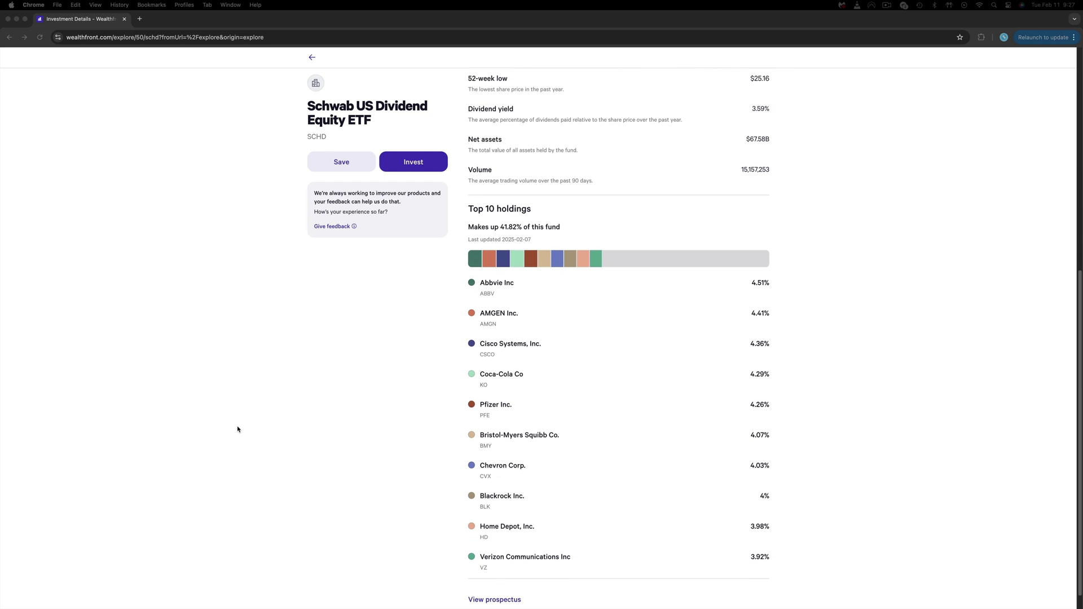
scroll(237, 429, down, 1)
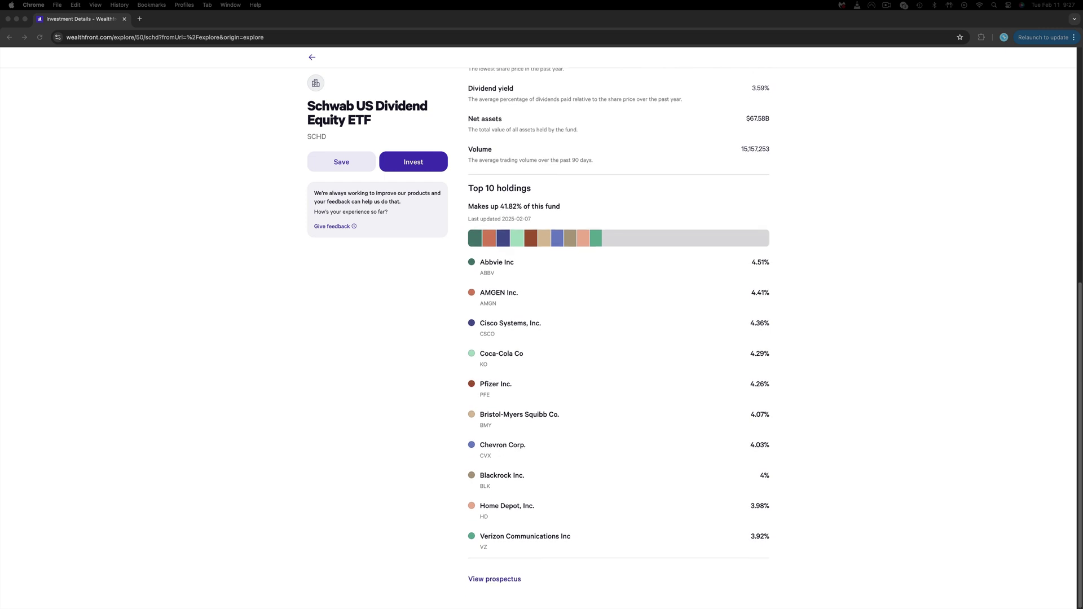
click(415, 162)
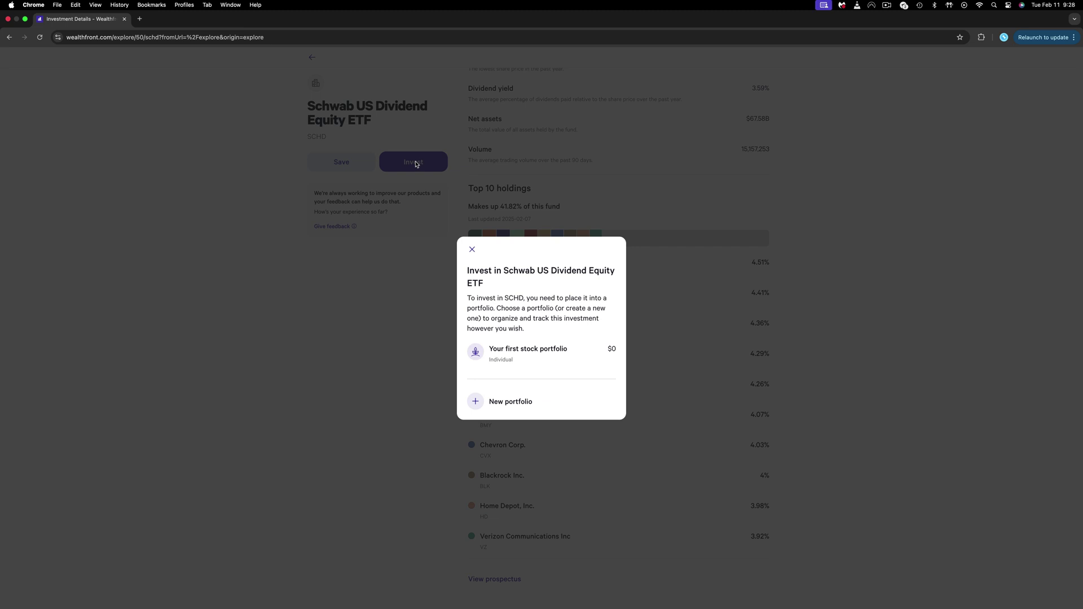
click(521, 353)
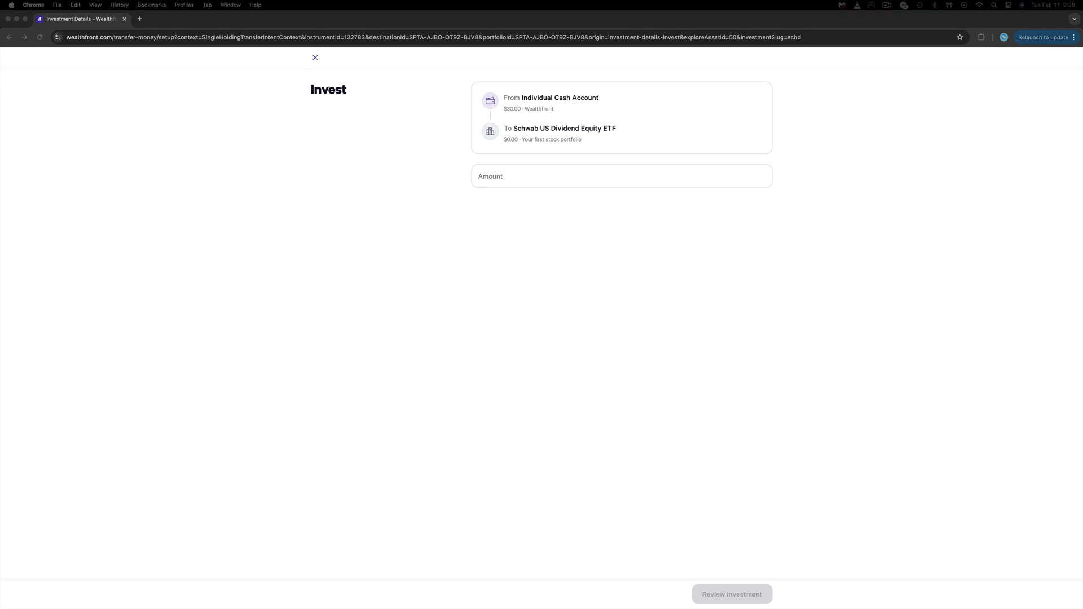
text(10)
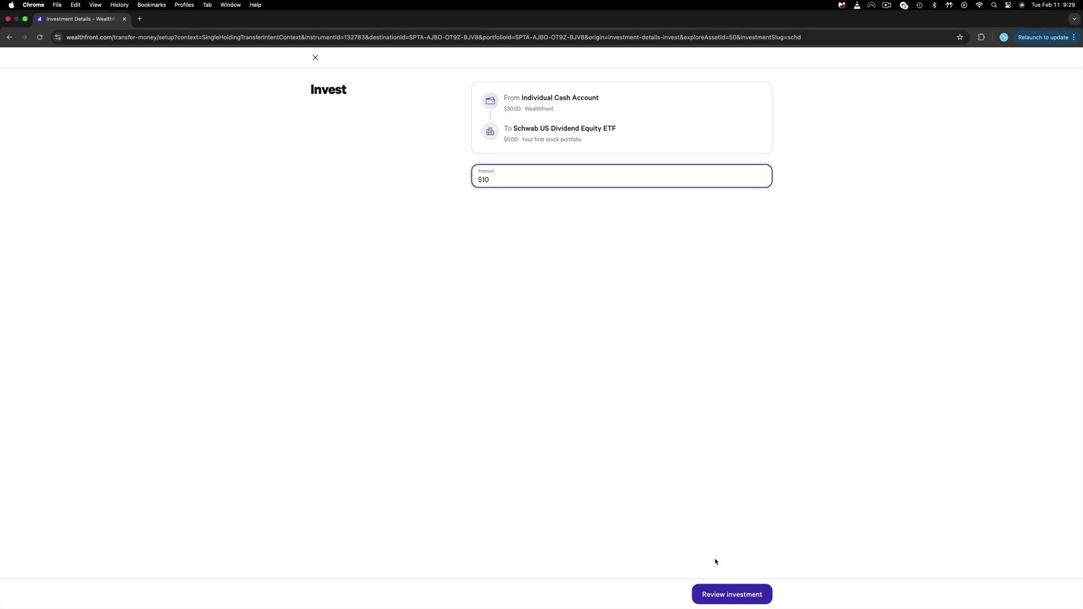
click(726, 595)
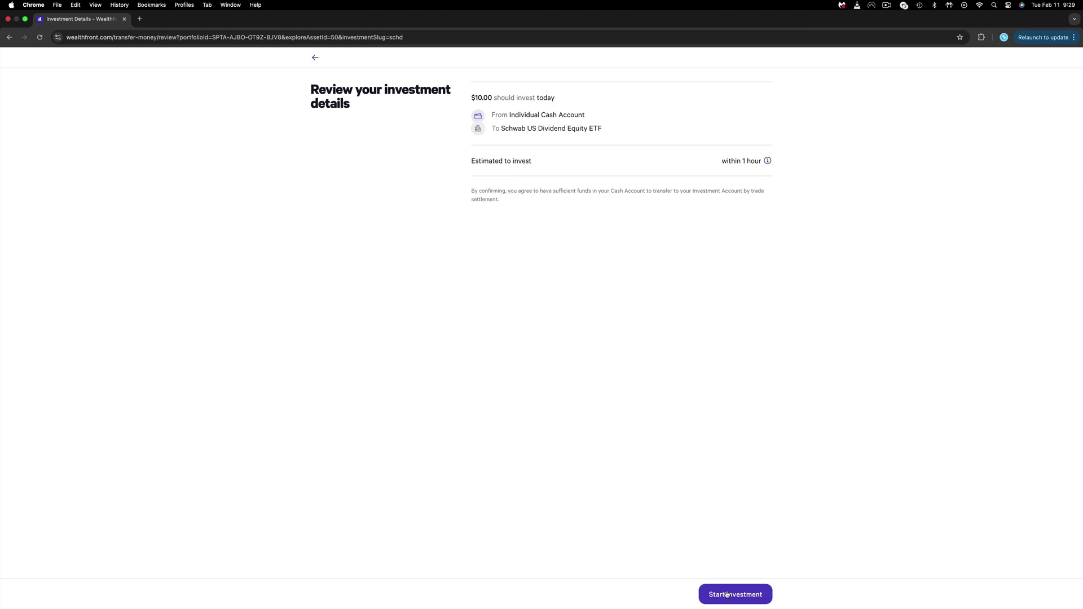
click(727, 594)
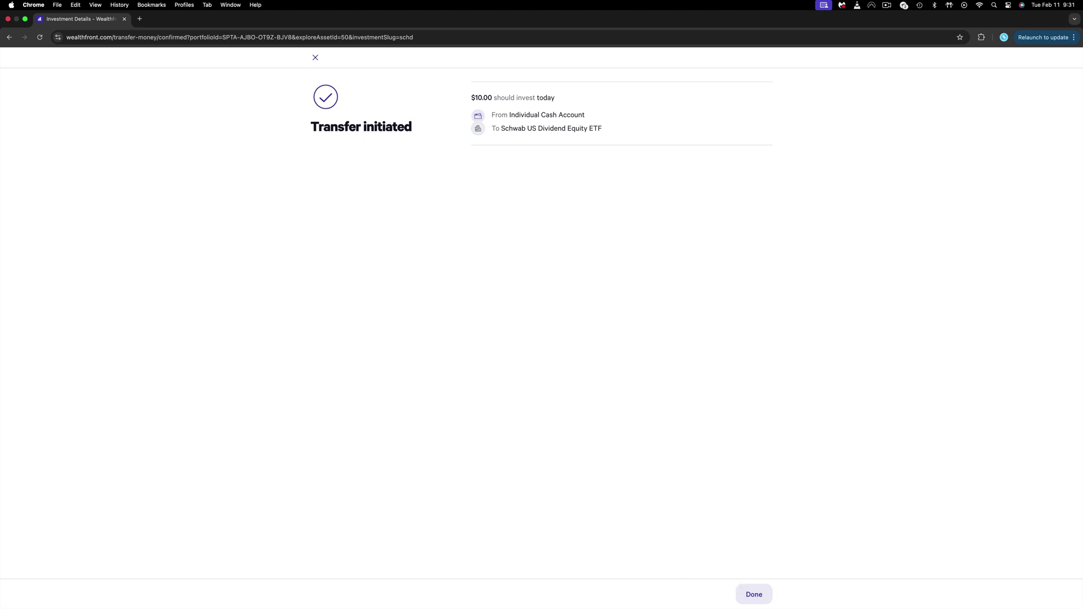
click(744, 593)
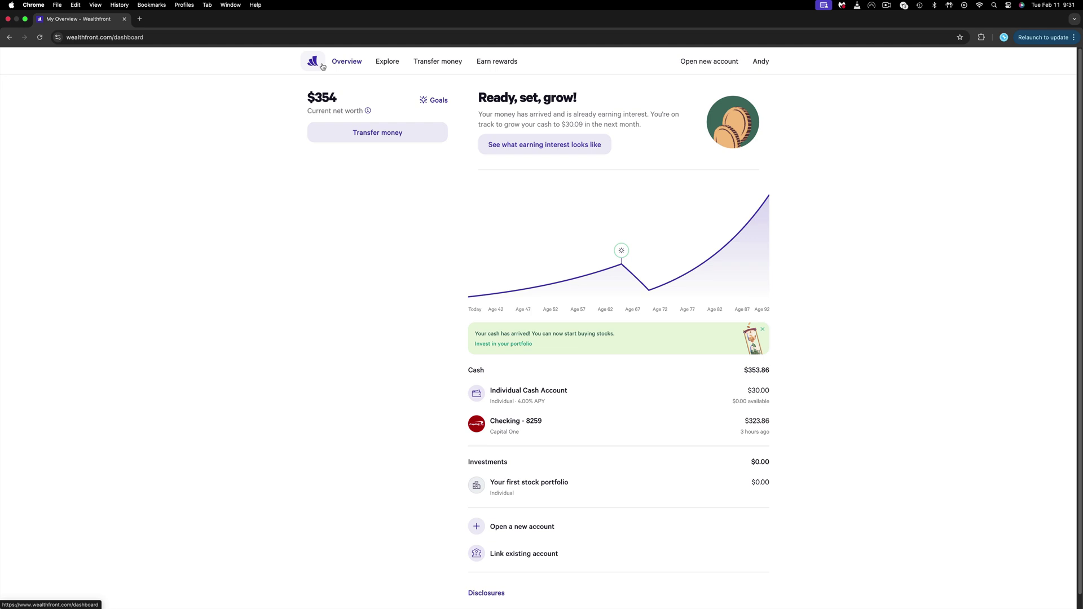
- Set up a $20 transfer from the Individual Cash Account to Your first stock portfolio
click(388, 137)
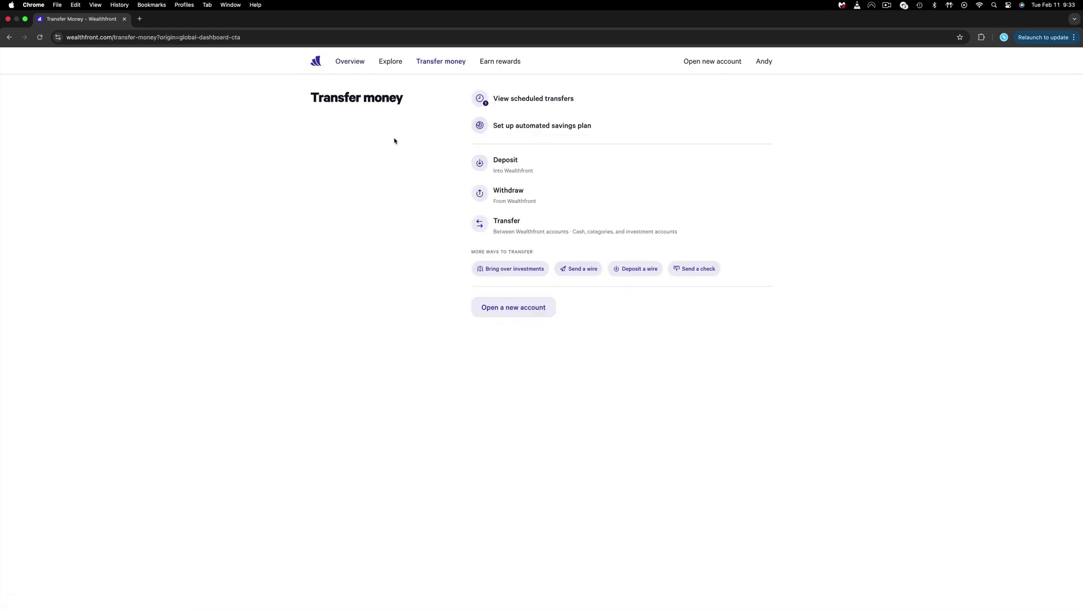
click(516, 224)
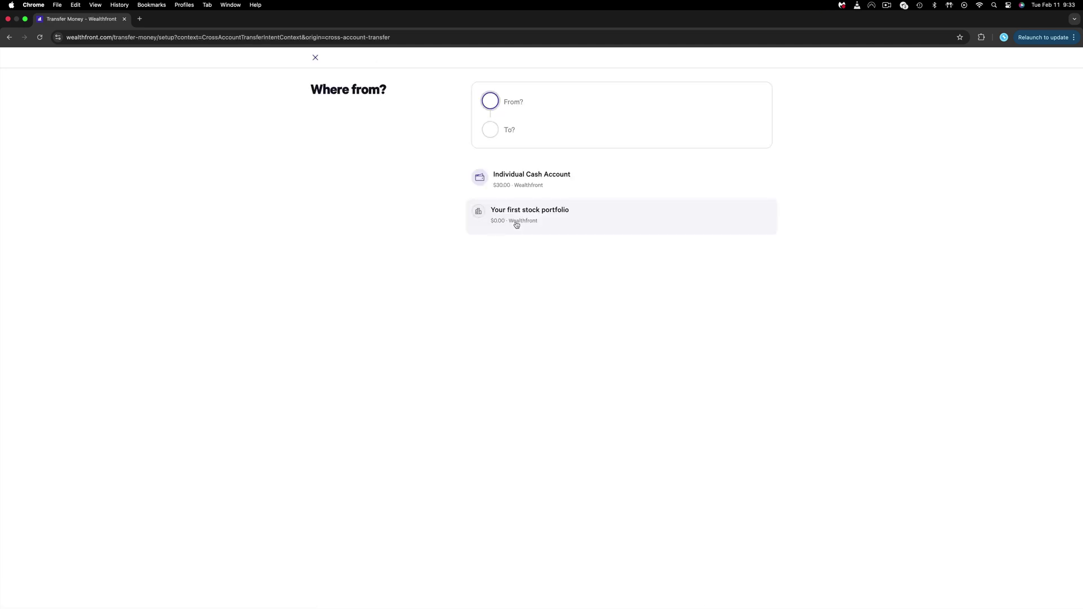
click(523, 181)
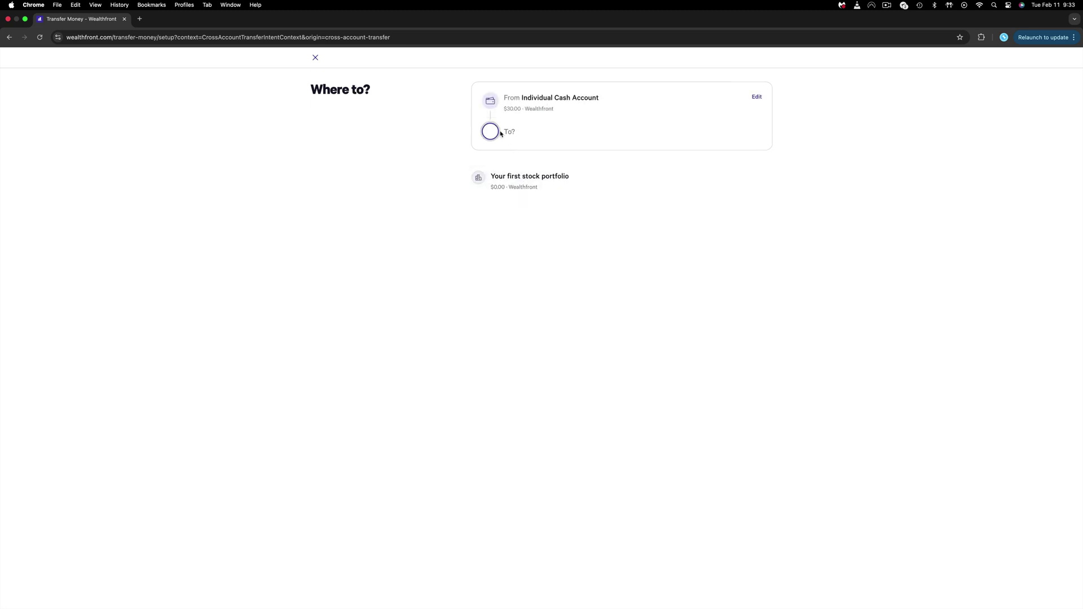
click(499, 175)
click(511, 168)
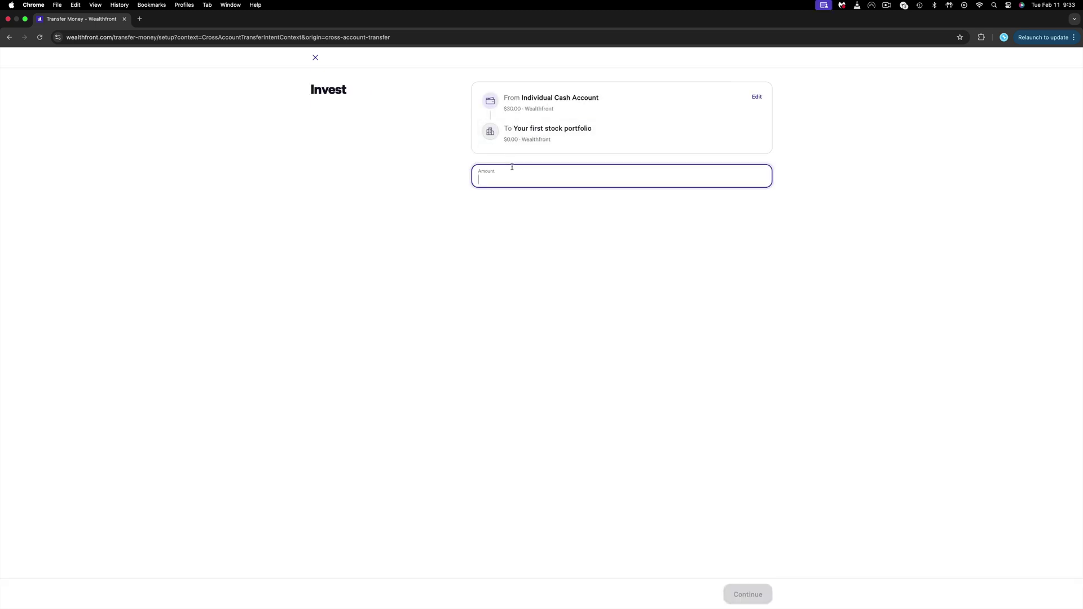
text(20)
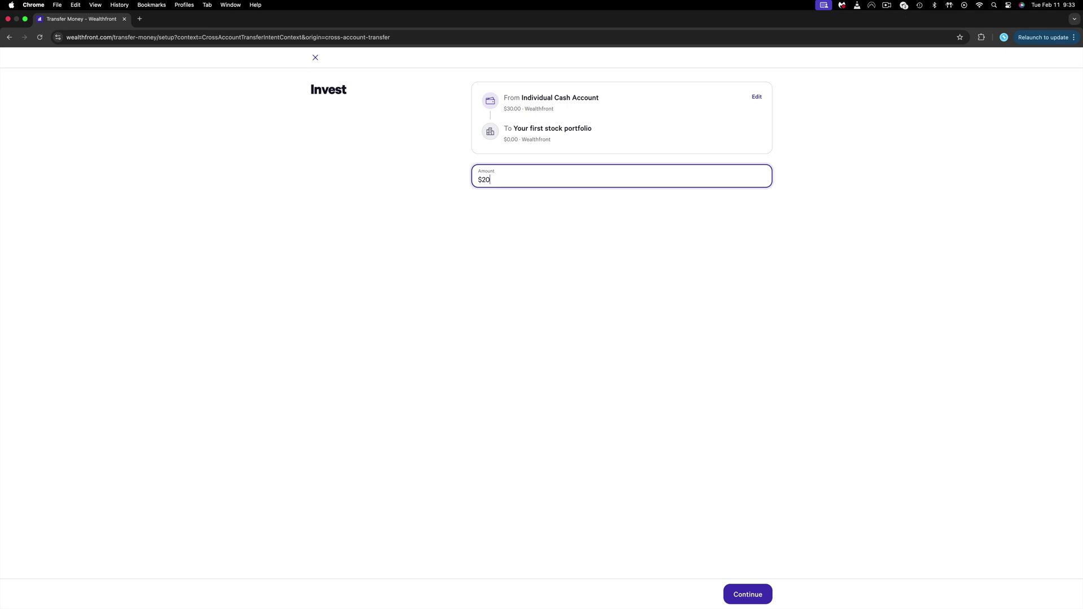
key(Return)
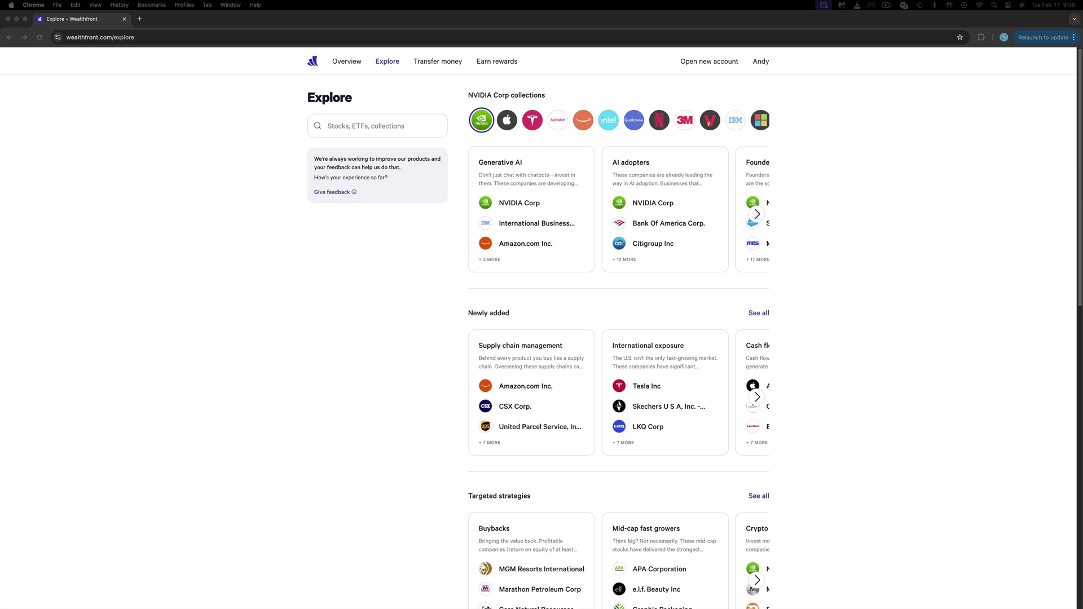
- Search the Explore page for VOO and start an investment in the Vanguard S&P 500 ETF
click(378, 125)
text(VOO)
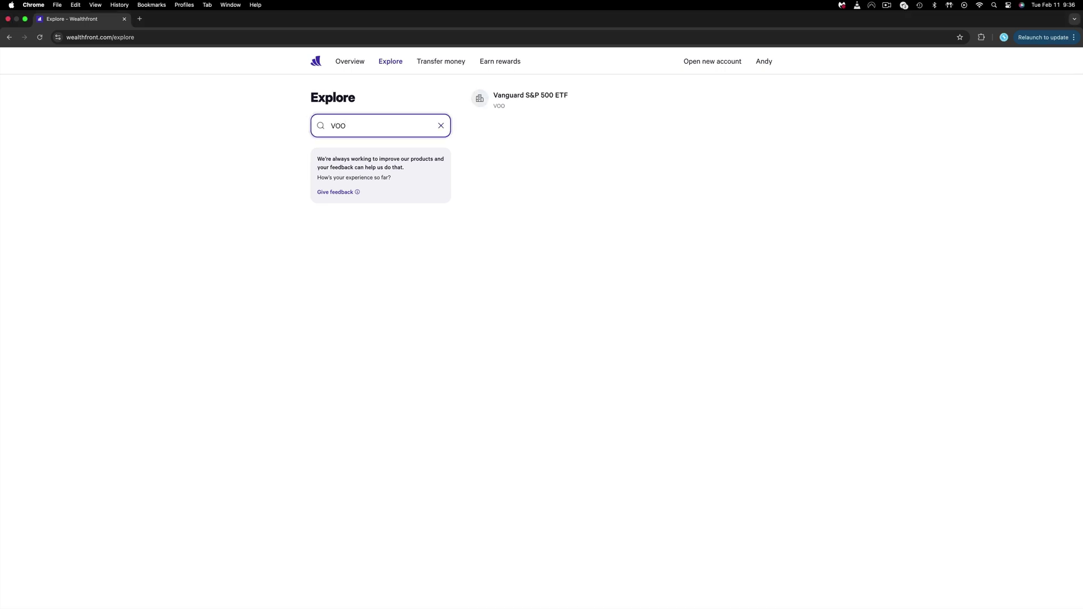
click(500, 107)
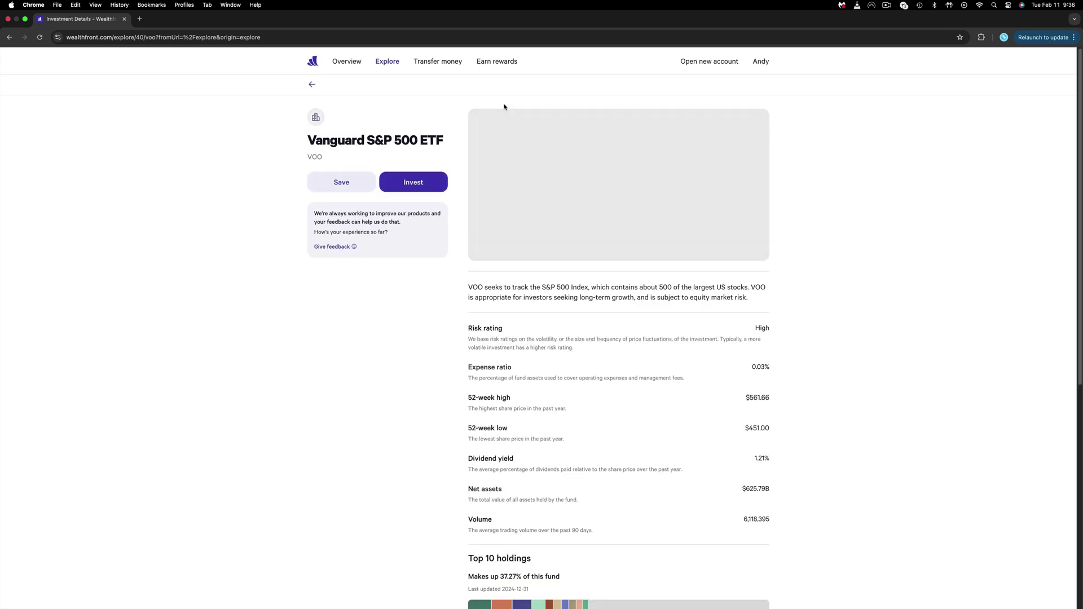
click(426, 181)
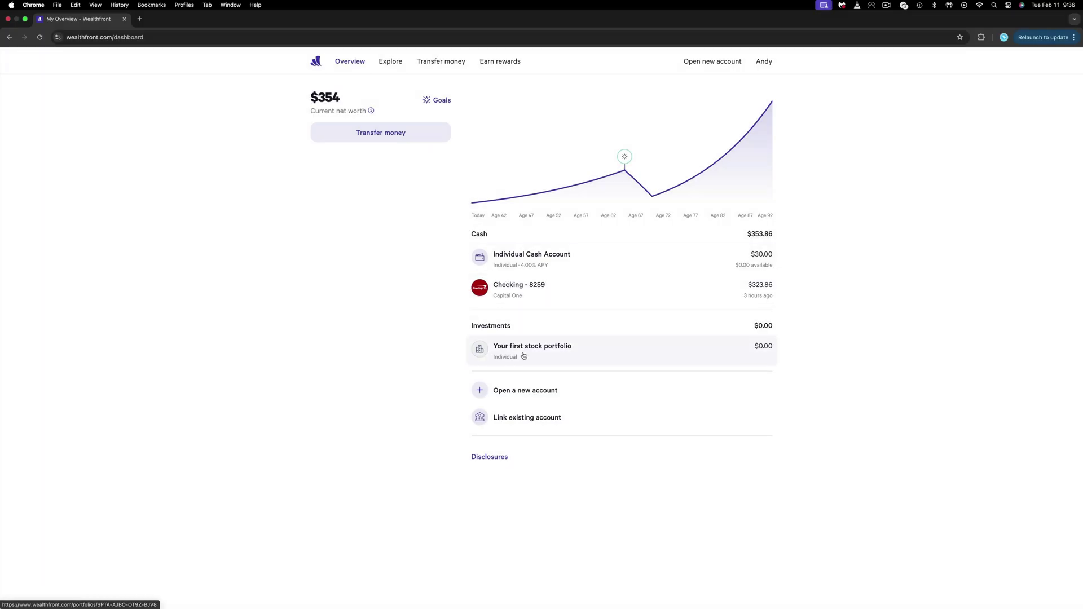
- Open Your first stock portfolio from the account overview to view its holdings
click(526, 357)
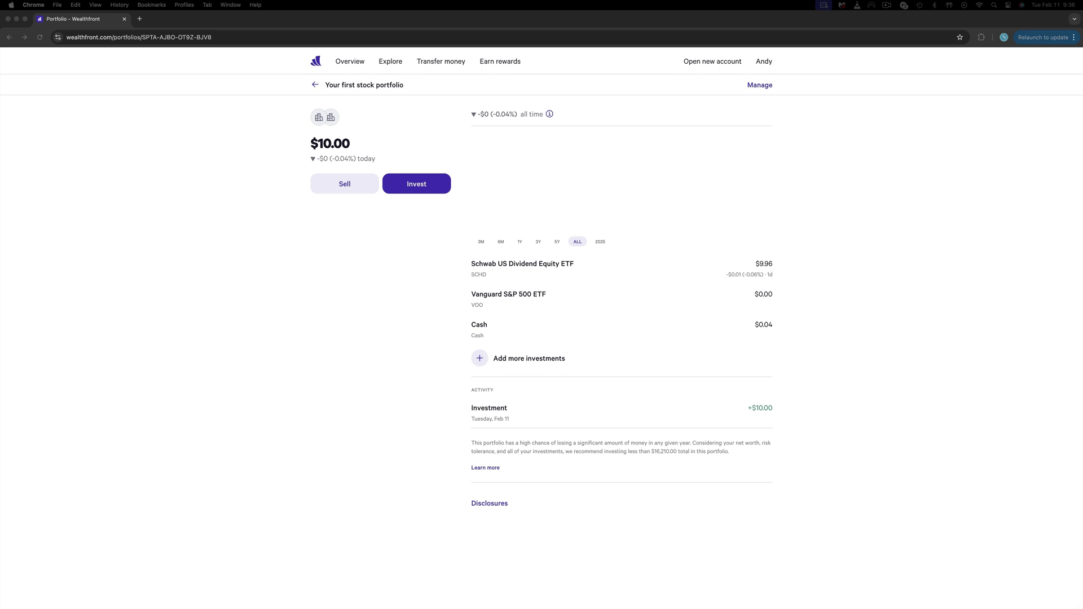
- Invest $10 from the Individual Cash Account in the Vanguard S&P 500 ETF held in Your first stock portfolio
click(517, 299)
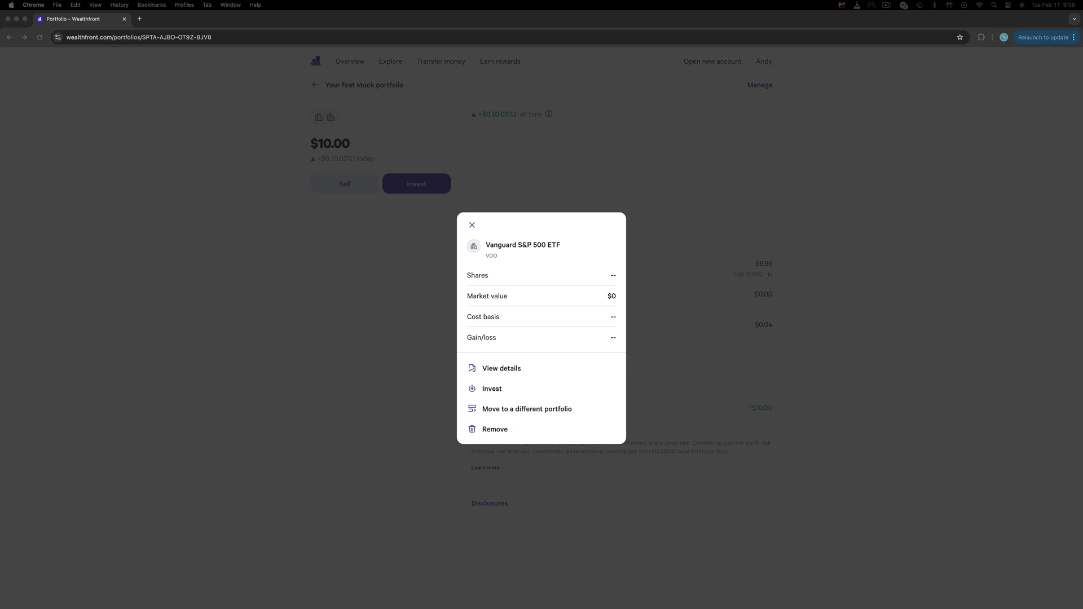
click(491, 389)
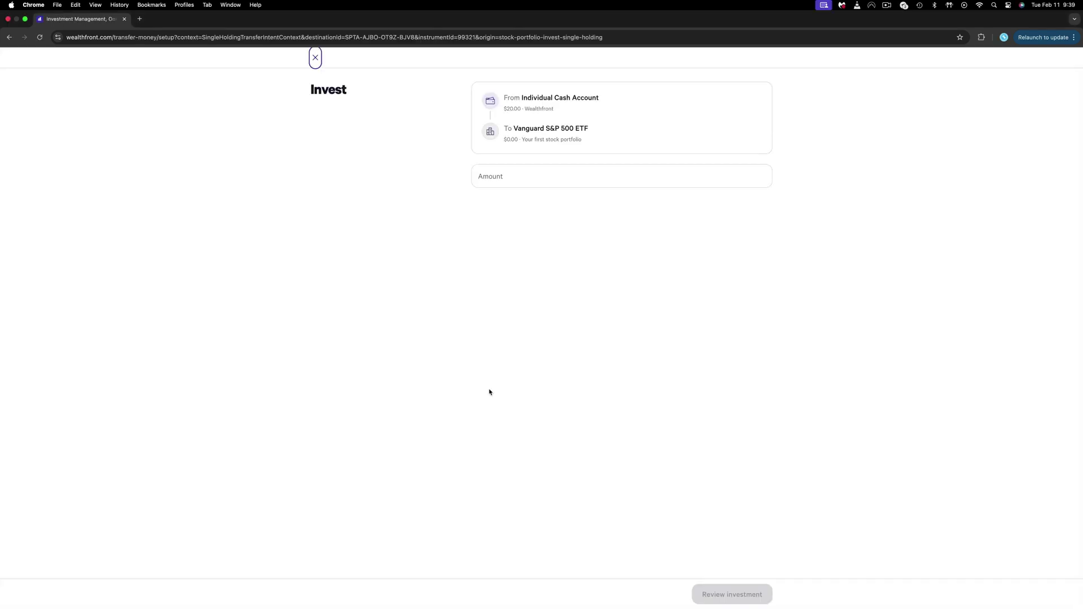
text(10)
click(735, 592)
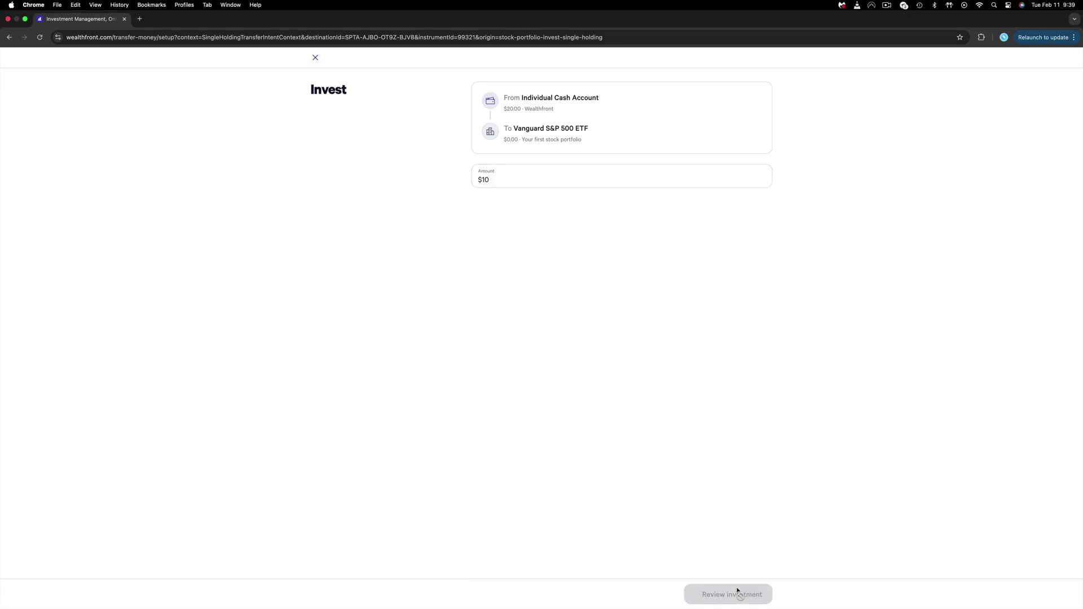
click(735, 594)
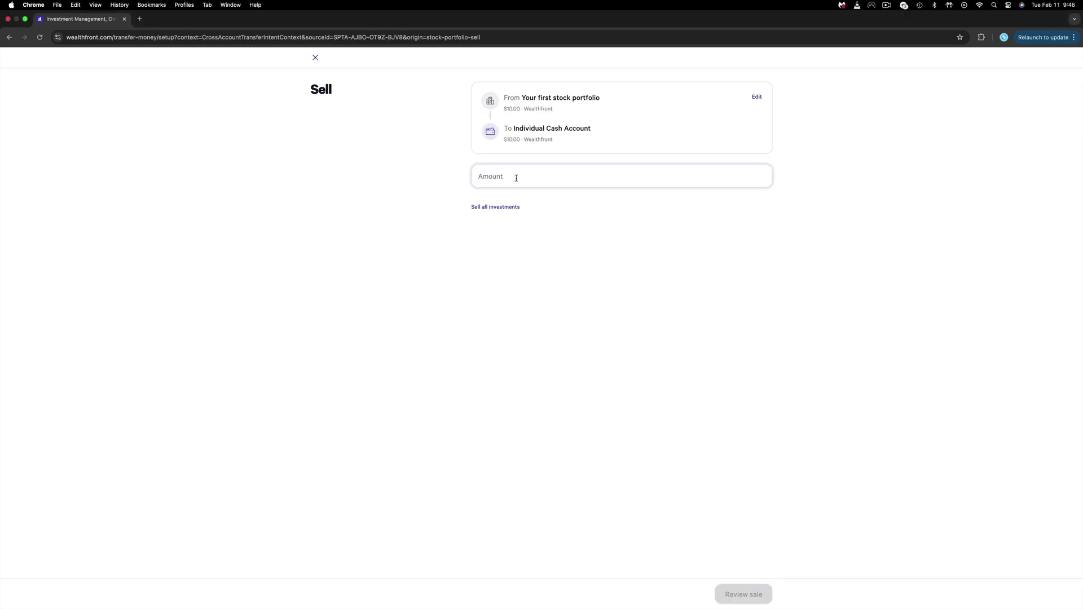
- Set up a $5 sale from Your first stock portfolio to the Individual Cash Account and bring up its details for review
click(515, 176)
text(5)
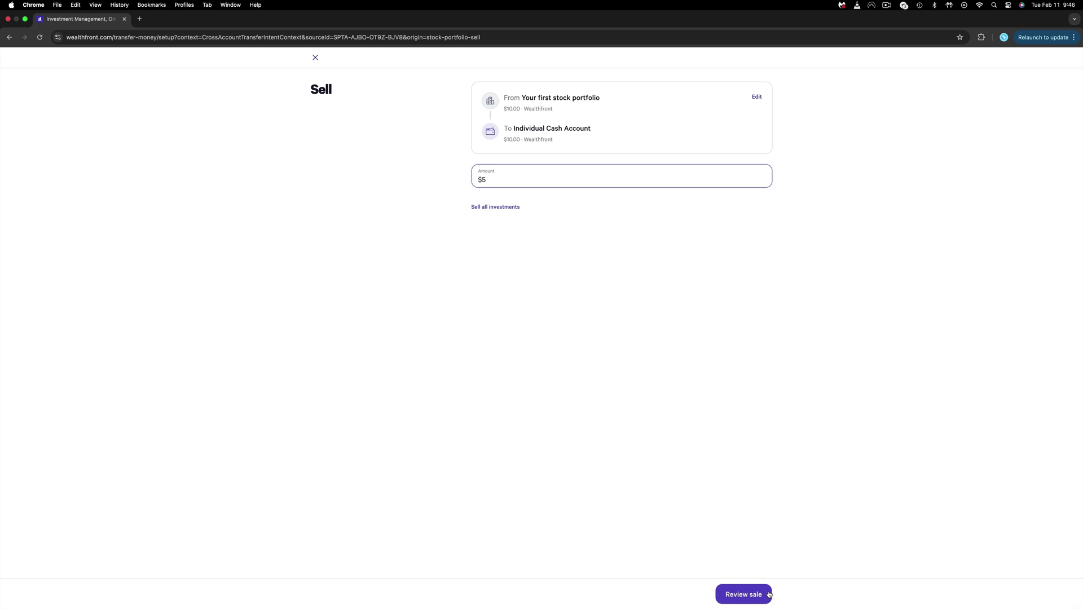
click(767, 595)
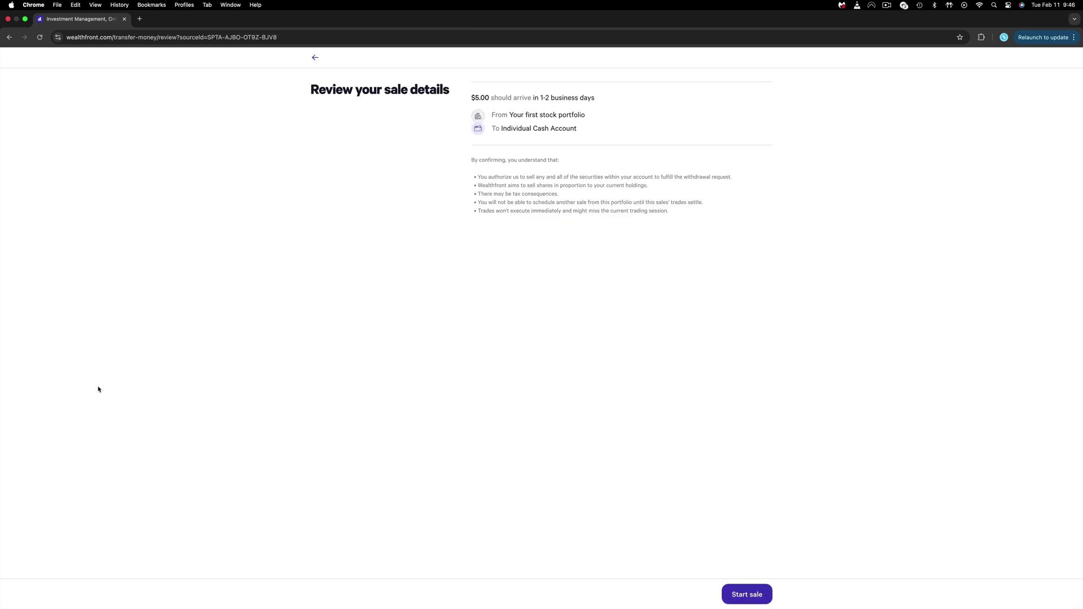